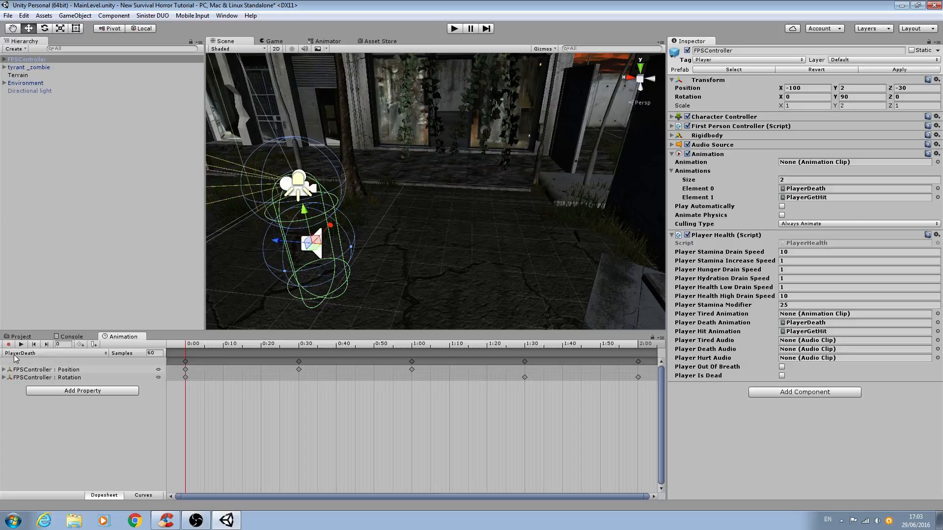
Create a new animation clip for the FPSController named PlayerTired, saved in the project's Animations folder
{"action": "left_click", "coordinate": [91, 354]}
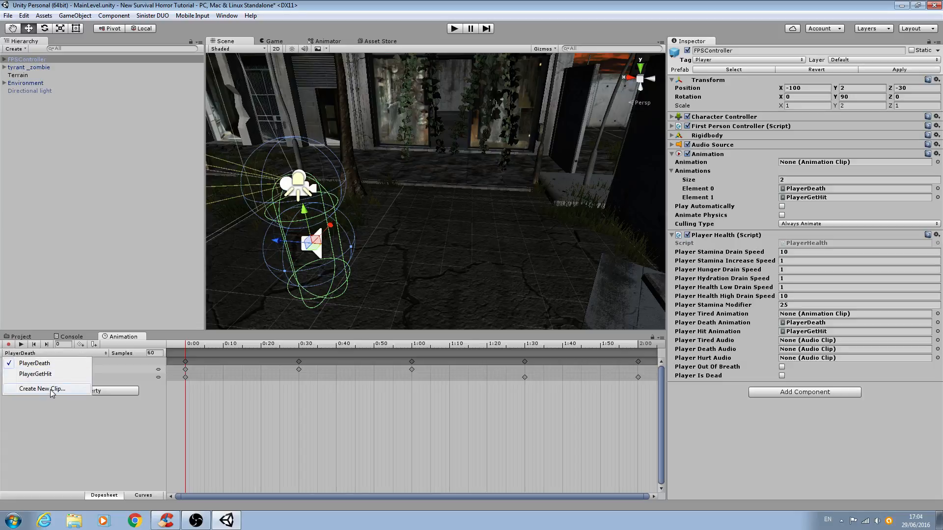
{"action": "left_click", "coordinate": [51, 390]}
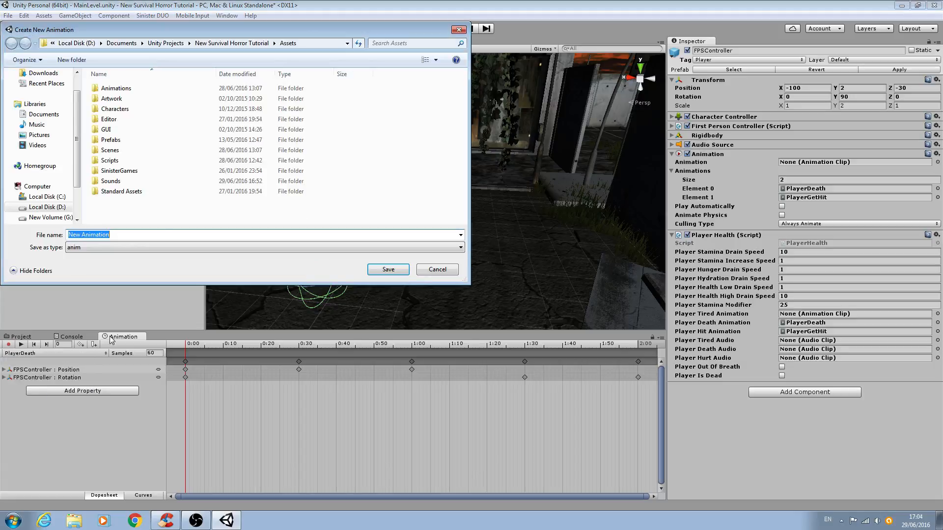
{"action": "double_click", "coordinate": [143, 89]}
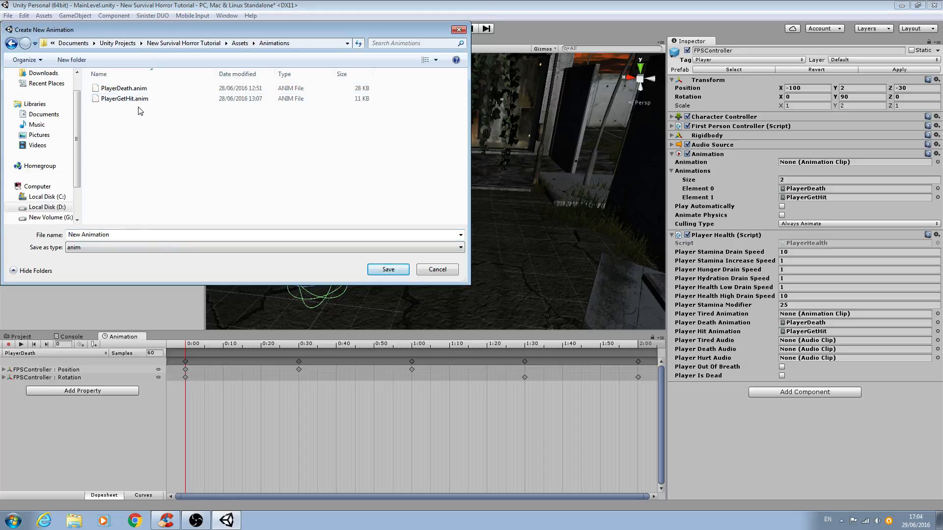
{"action": "left_click", "coordinate": [112, 235]}
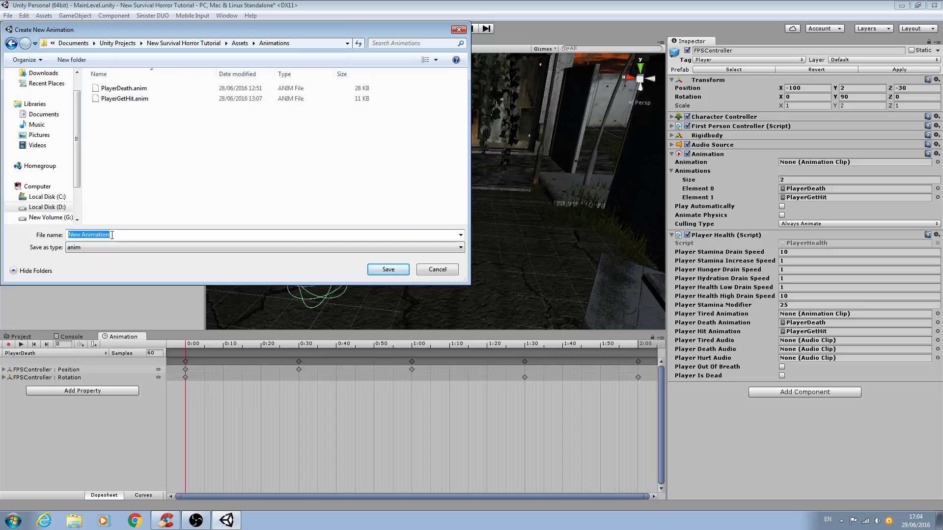
{"action": "type", "text": "Player"}
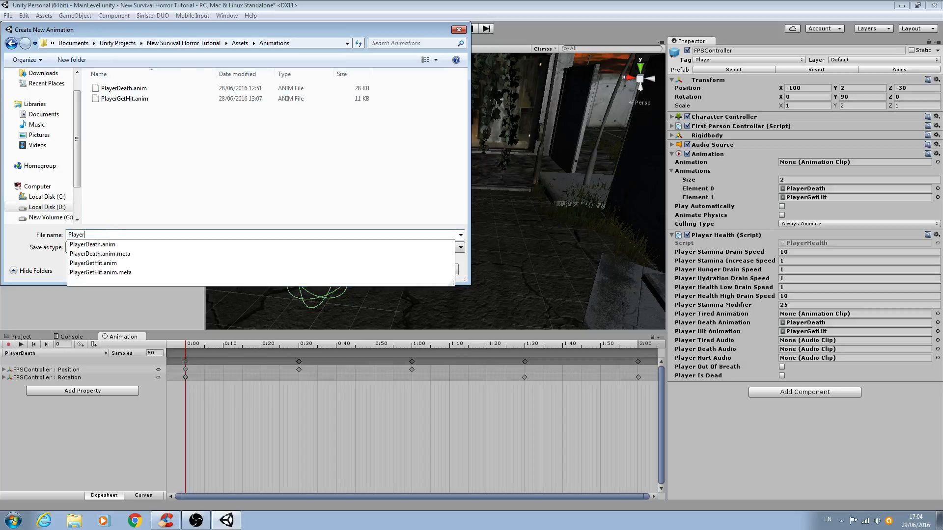
{"action": "type", "text": "T"}
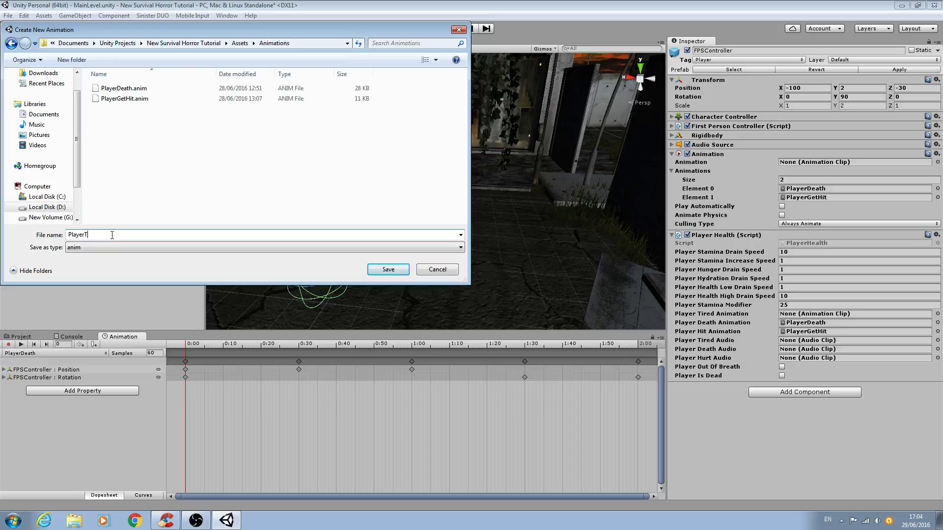
{"action": "type", "text": "ired"}
{"action": "key", "text": "Return"}
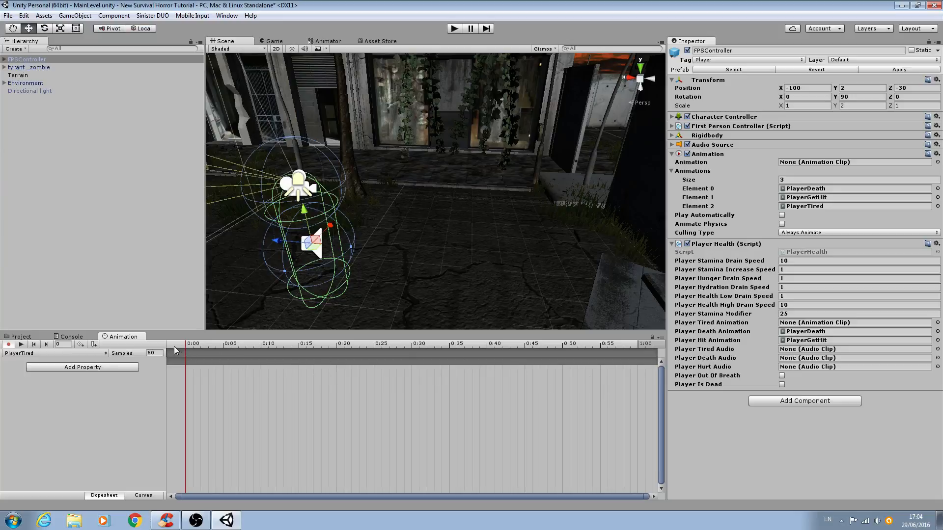
At frame 55 of the clip, keyframe the player moved to about X -99.69 and raised to about Y 2.47
{"action": "scroll", "coordinate": [317, 393], "scroll_direction": "down", "scroll_amount": 3}
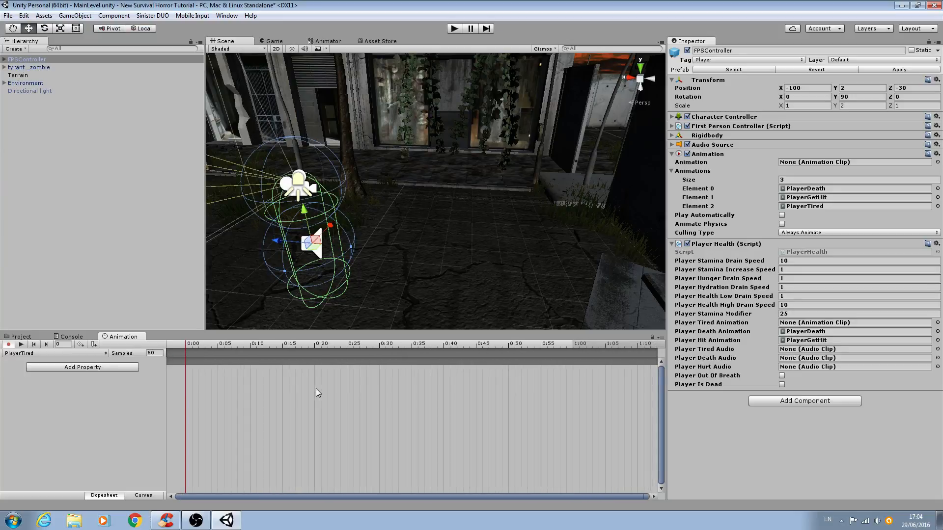
{"action": "scroll", "coordinate": [317, 389], "scroll_direction": "down", "scroll_amount": 5}
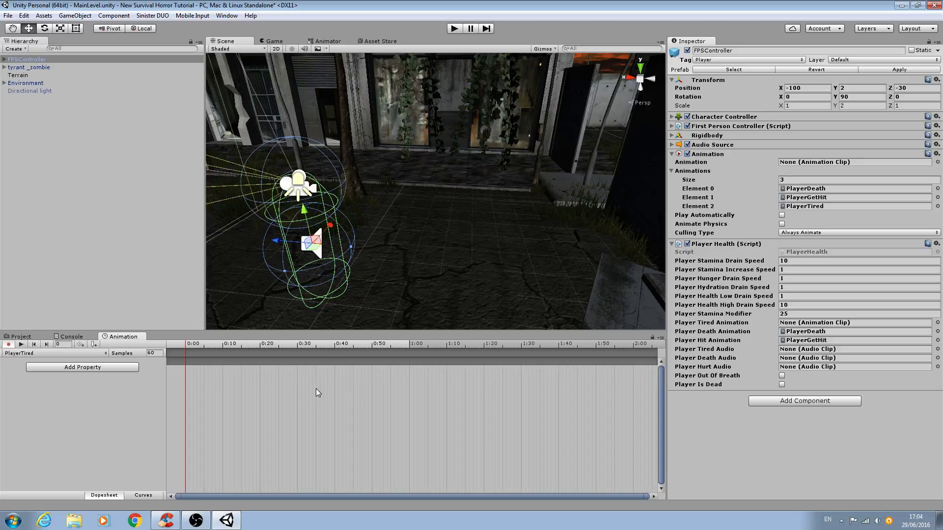
{"action": "scroll", "coordinate": [318, 393], "scroll_direction": "down", "scroll_amount": 3}
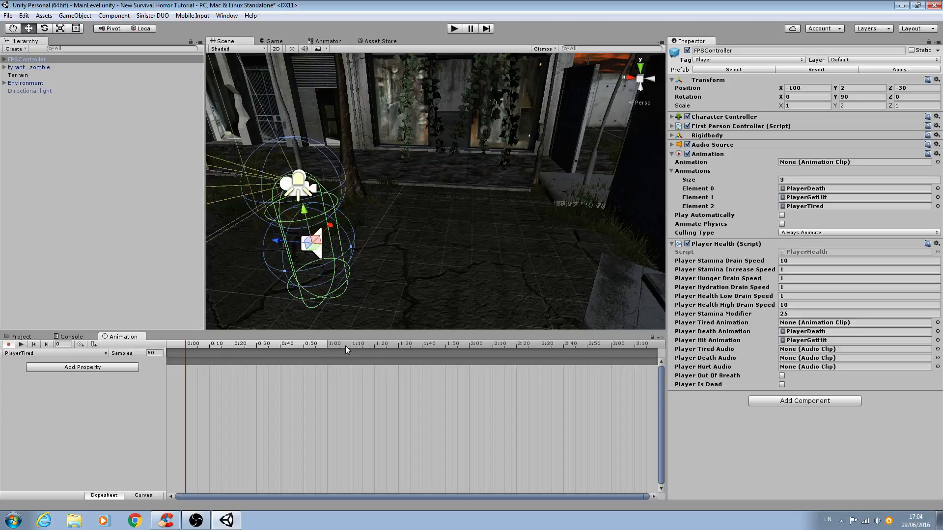
{"action": "left_click", "coordinate": [315, 346]}
{"action": "left_click_drag", "start_coordinate": [326, 249], "coordinate": [429, 217], "text": "alt"}
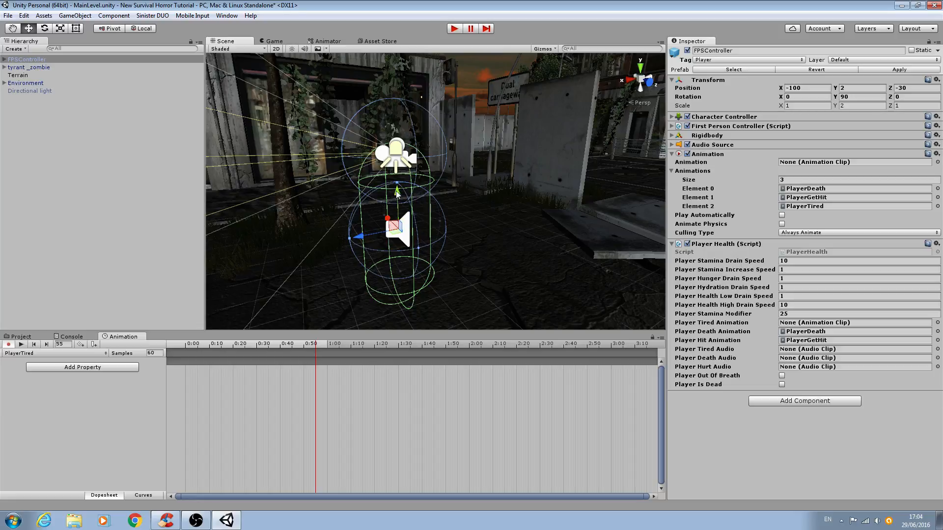
{"action": "left_click_drag", "start_coordinate": [363, 238], "coordinate": [350, 237]}
{"action": "left_click_drag", "start_coordinate": [386, 198], "coordinate": [380, 175]}
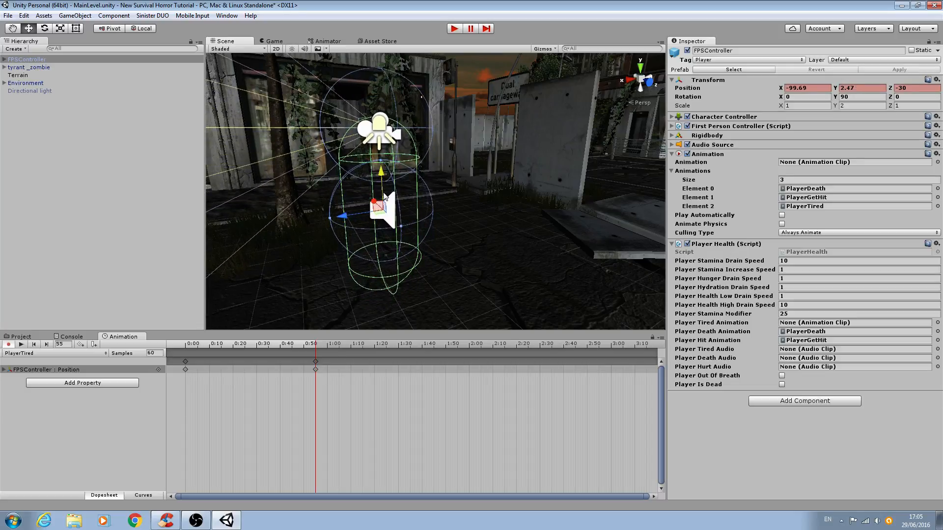
Keyframe the player lowered to about Y 1.97 at frame 65, and shift the last two keyframes to 0:50 and 1:00
{"action": "left_click", "coordinate": [339, 345]}
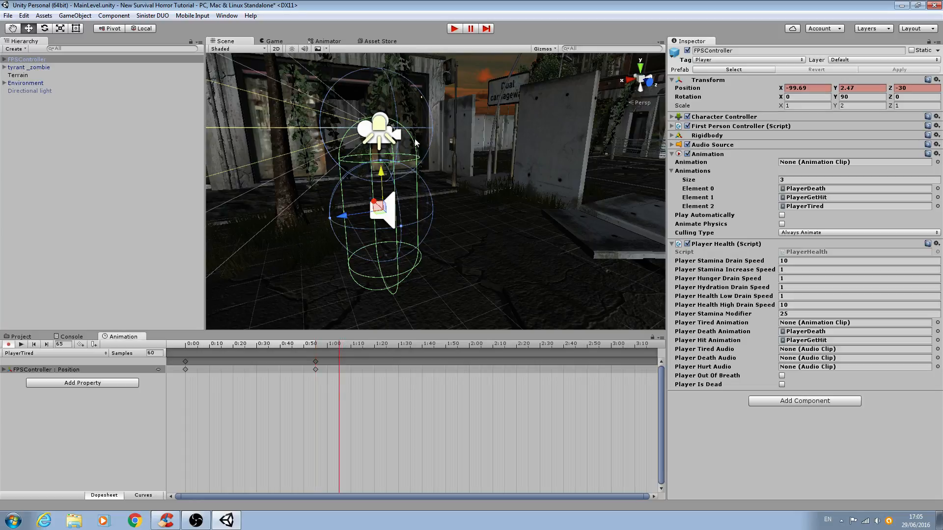
{"action": "left_click_drag", "start_coordinate": [381, 172], "coordinate": [388, 197]}
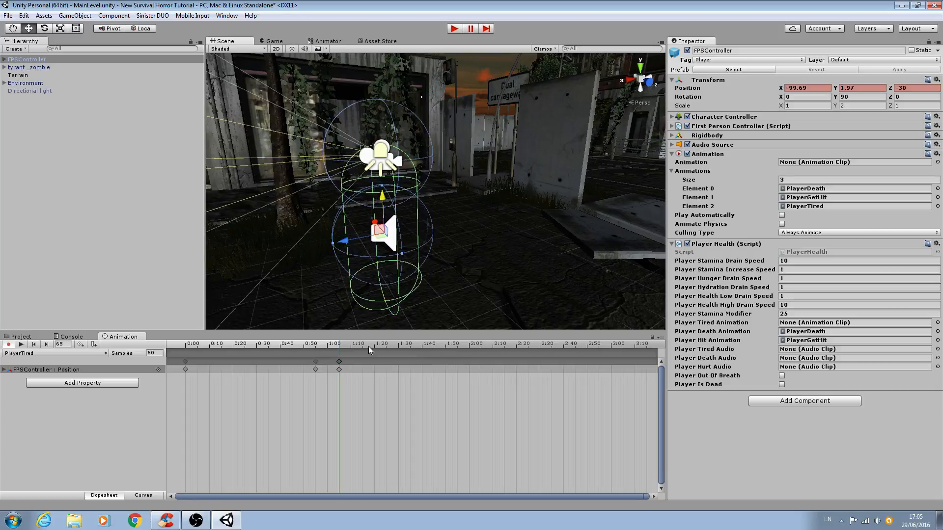
{"action": "left_click", "coordinate": [304, 347]}
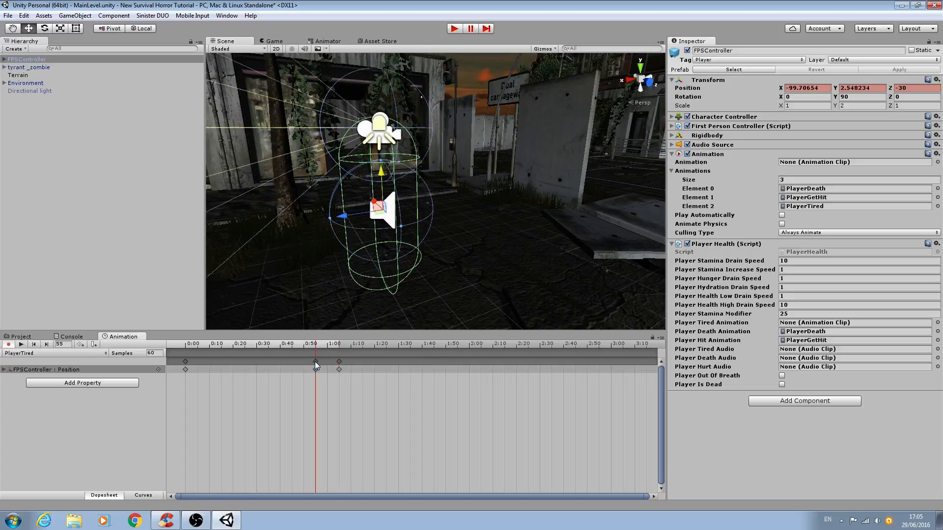
{"action": "mouse_move", "coordinate": [316, 362]}
{"action": "left_mouse_down"}
{"action": "mouse_move", "coordinate": [300, 360]}
{"action": "mouse_move", "coordinate": [328, 361]}
{"action": "left_mouse_up"}
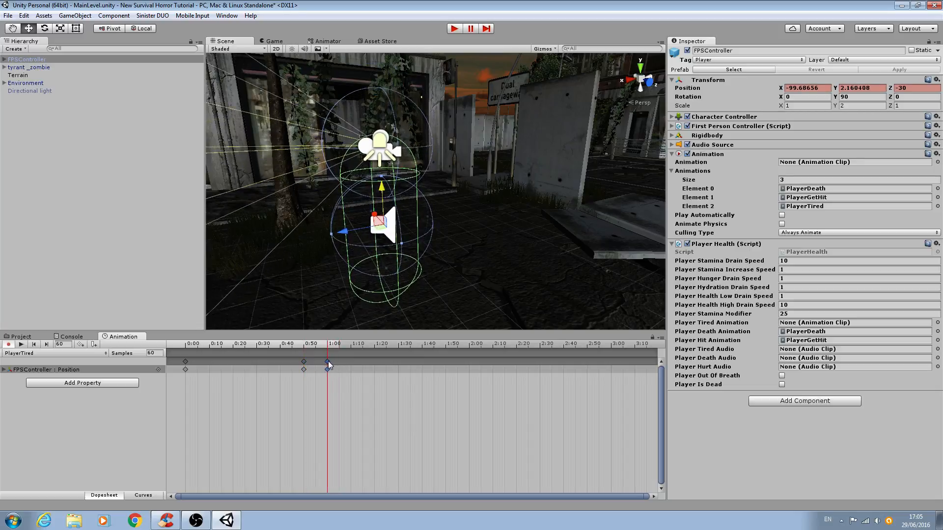
Keyframe the player raised to about Y 2.27 at frame 115
{"action": "left_click", "coordinate": [446, 346]}
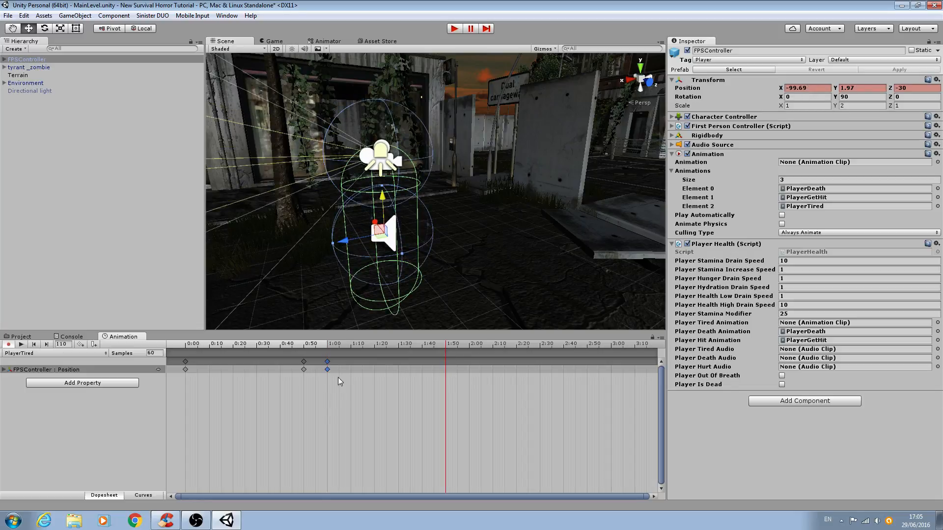
{"action": "left_click", "coordinate": [328, 362]}
{"action": "left_click", "coordinate": [457, 346]}
{"action": "left_click_drag", "start_coordinate": [383, 198], "coordinate": [401, 181]}
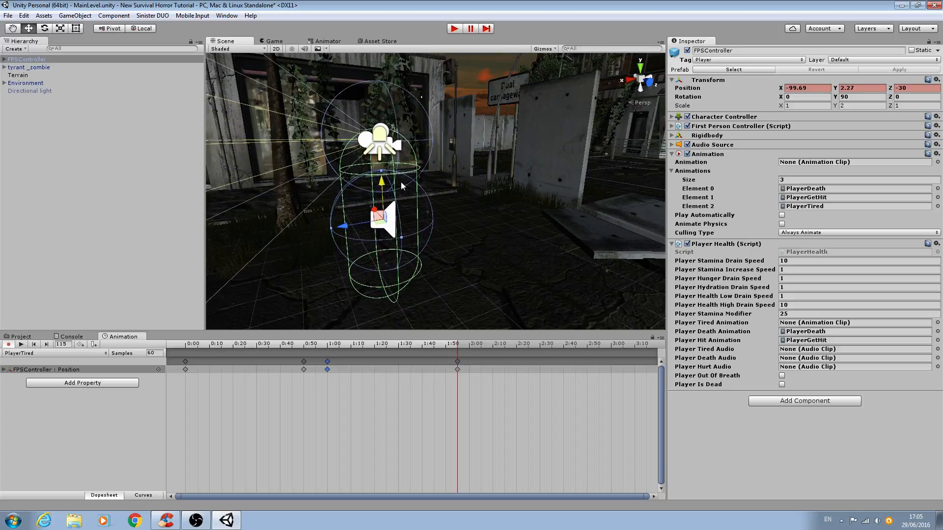
Keyframe the player lowered to about Y 1.85 at frame 120 and raised to about Y 2.34 at frame 170
{"action": "left_click", "coordinate": [482, 346]}
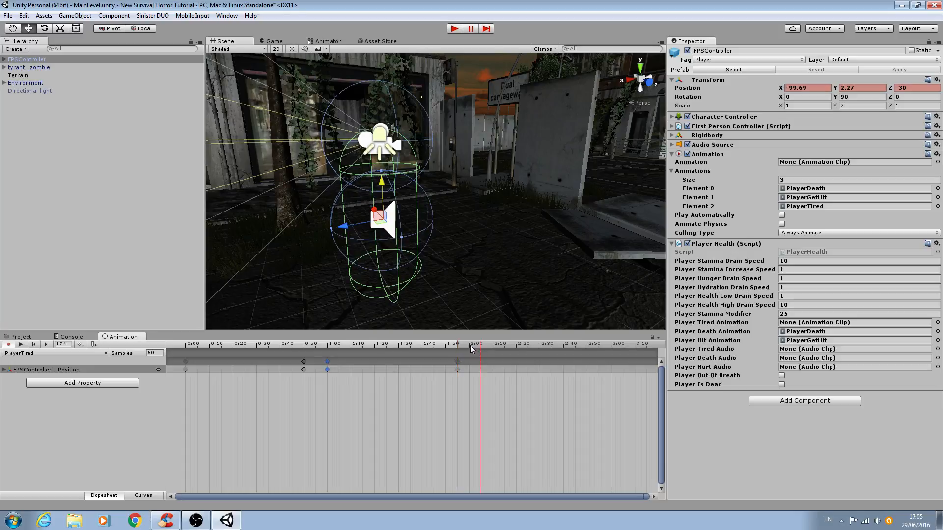
{"action": "left_click", "coordinate": [470, 346]}
{"action": "left_click_drag", "start_coordinate": [386, 182], "coordinate": [403, 211]}
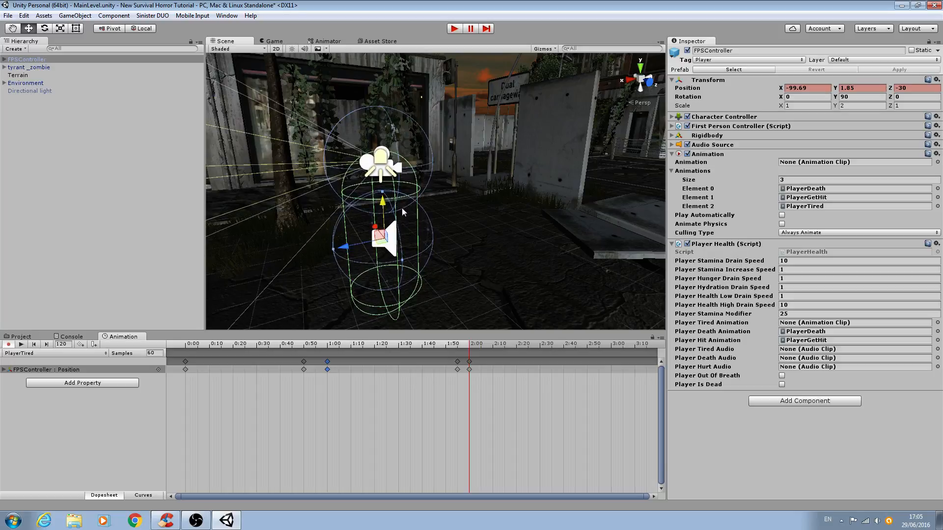
{"action": "left_click", "coordinate": [586, 344]}
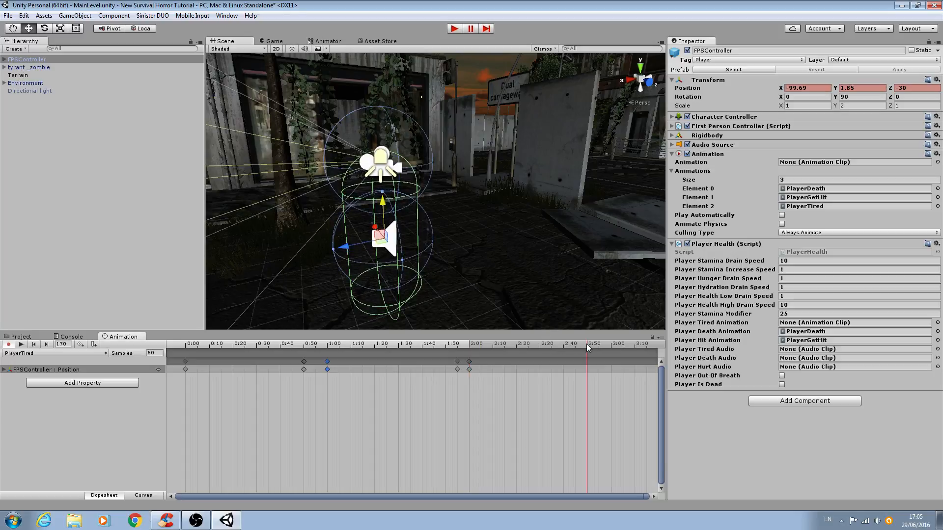
{"action": "left_click_drag", "start_coordinate": [382, 201], "coordinate": [381, 180]}
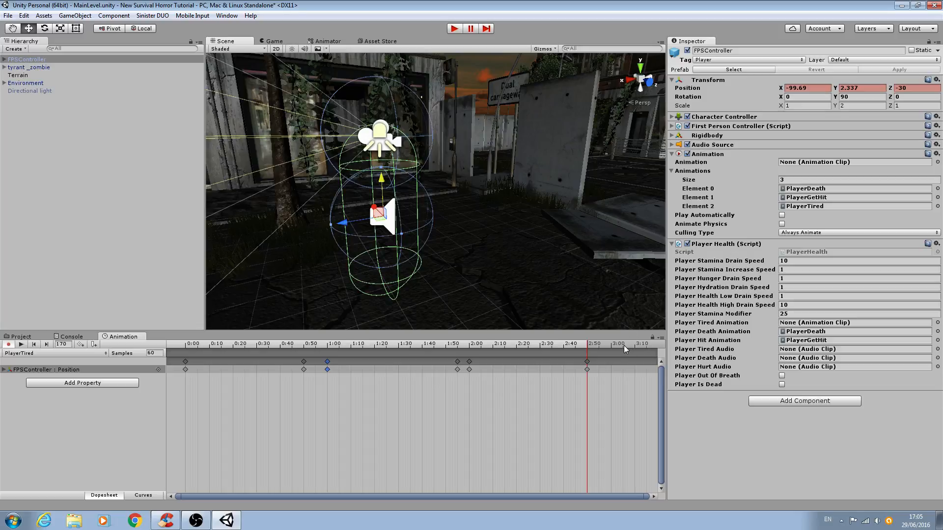
At frame 180, keyframe the player's position back to X -100 and Y 2
{"action": "left_click", "coordinate": [612, 346]}
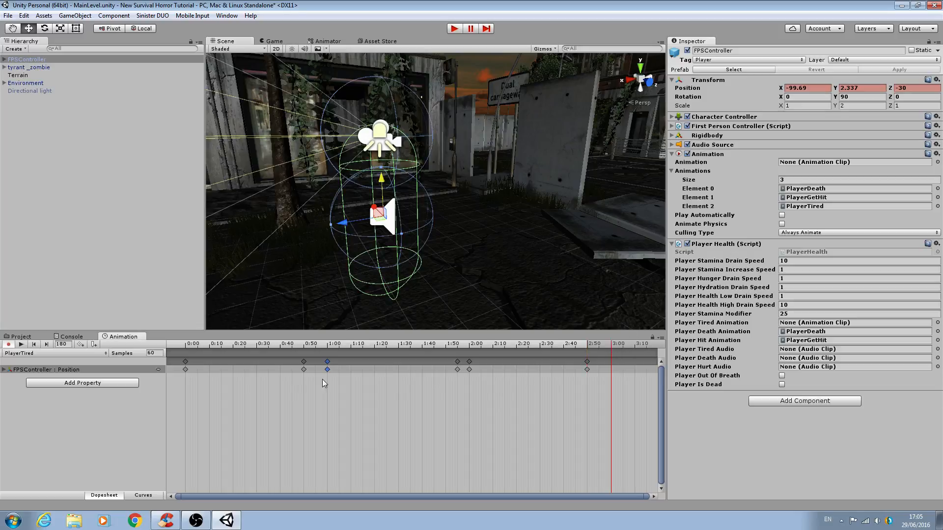
{"action": "left_click", "coordinate": [6, 371]}
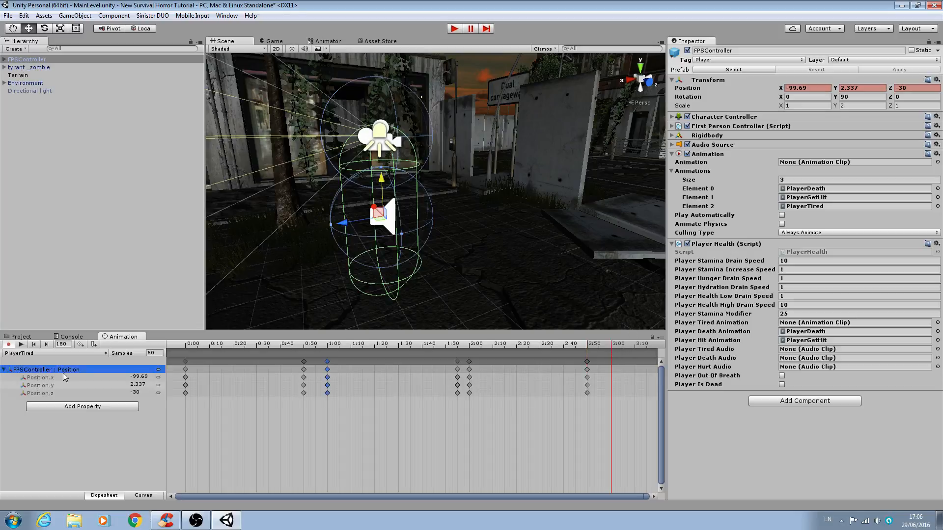
{"action": "left_click", "coordinate": [147, 379]}
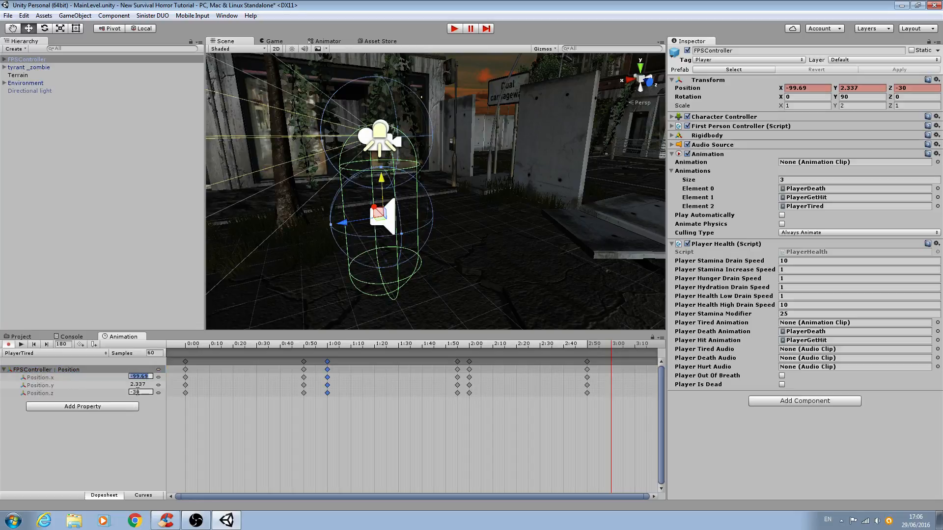
{"action": "type", "text": "-1"}
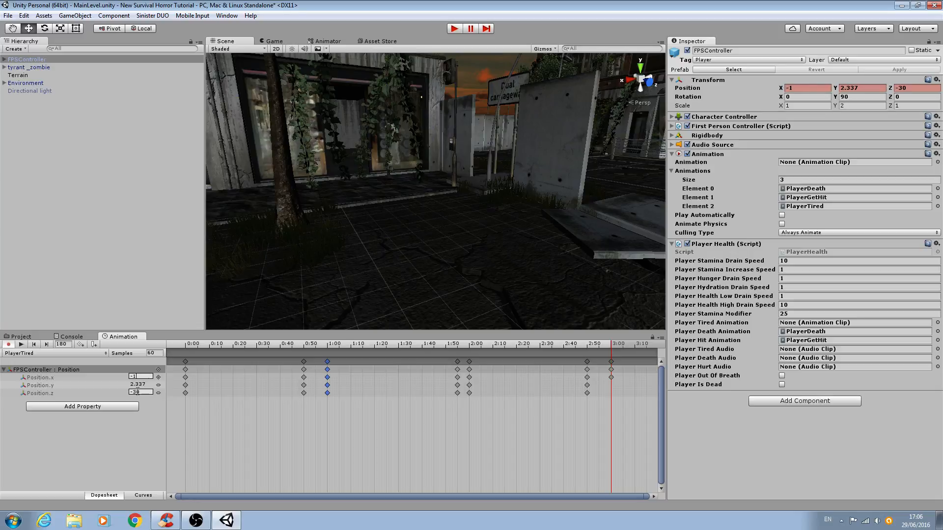
{"action": "type", "text": "00"}
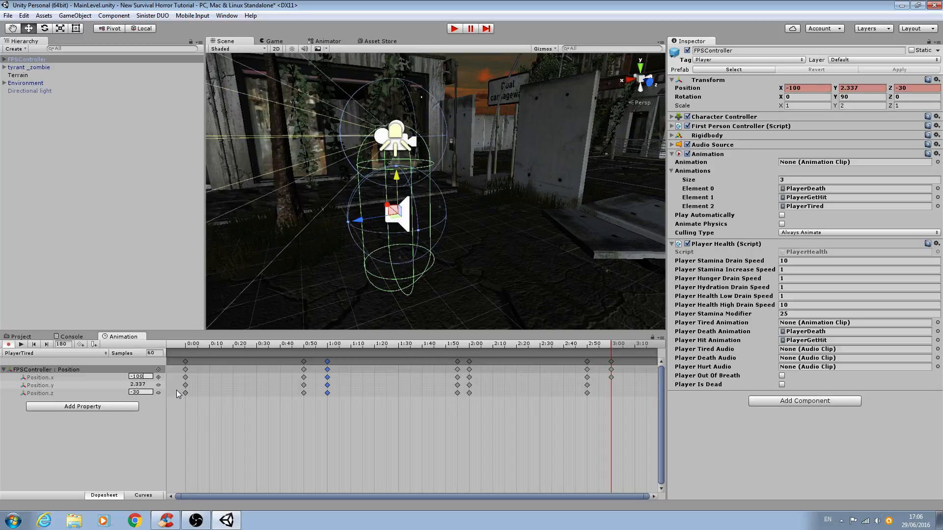
{"action": "left_click", "coordinate": [142, 385]}
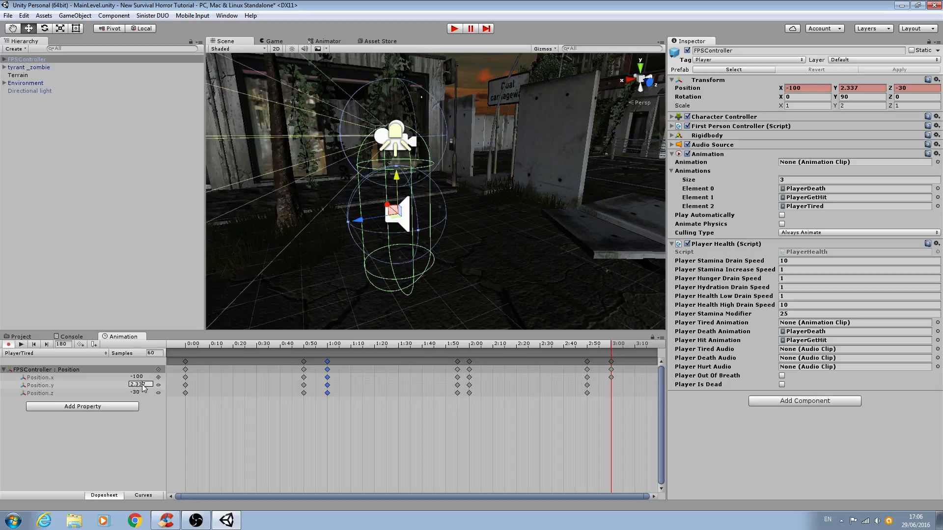
{"action": "type", "text": "2"}
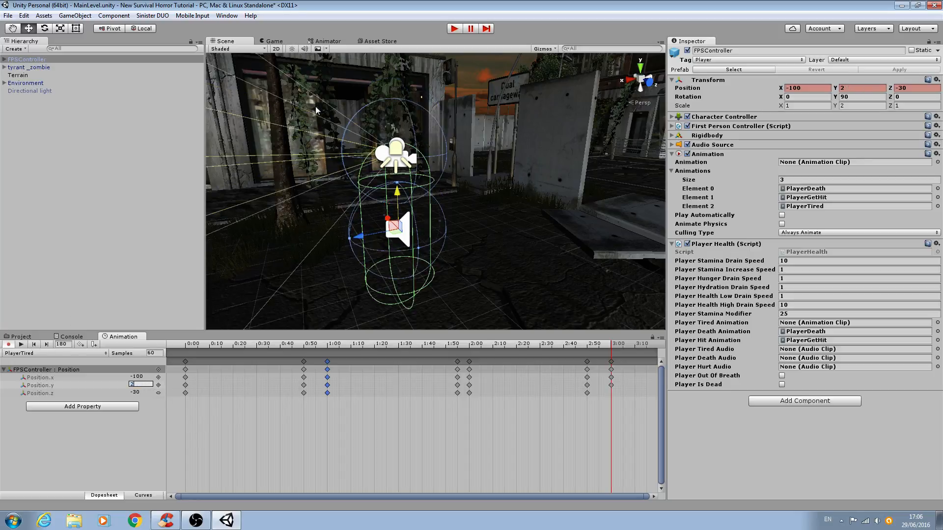
Preview the PlayerTired clip from the Game view and return the playhead to frame 0
{"action": "left_click", "coordinate": [274, 41]}
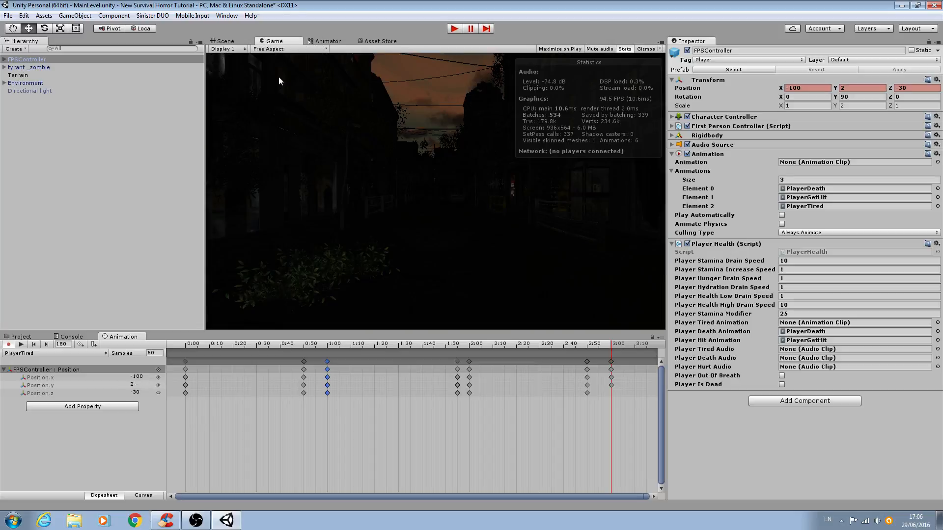
{"action": "left_click", "coordinate": [21, 345]}
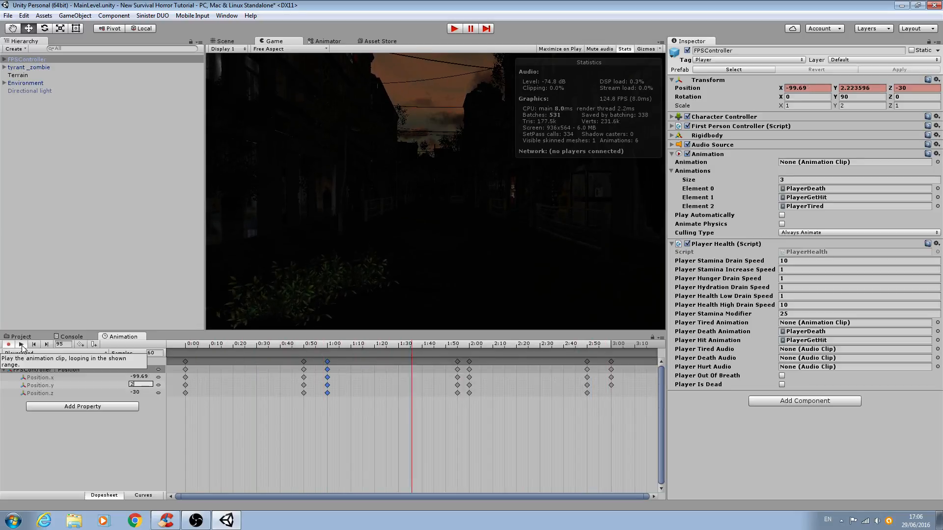
{"action": "left_click", "coordinate": [186, 345]}
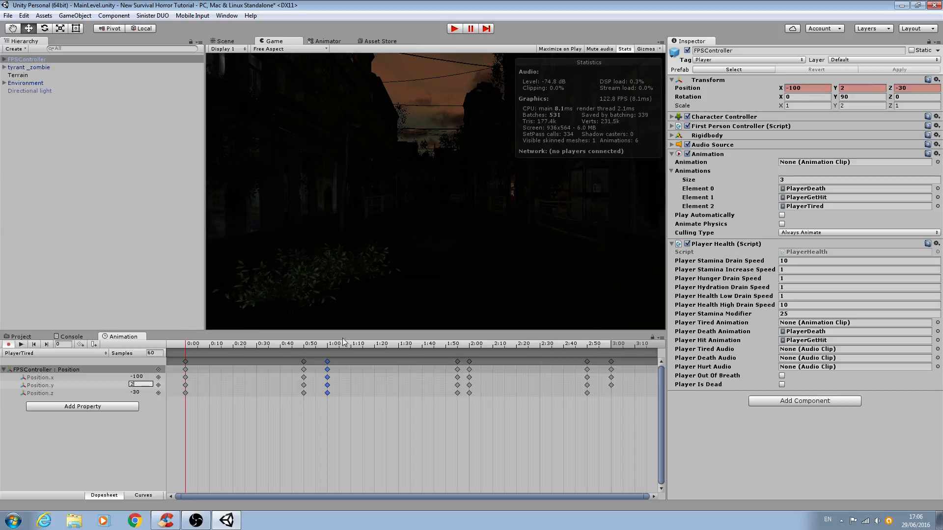
Turn off animation recording and open the Animations folder in the project assets
{"action": "left_click", "coordinate": [11, 346]}
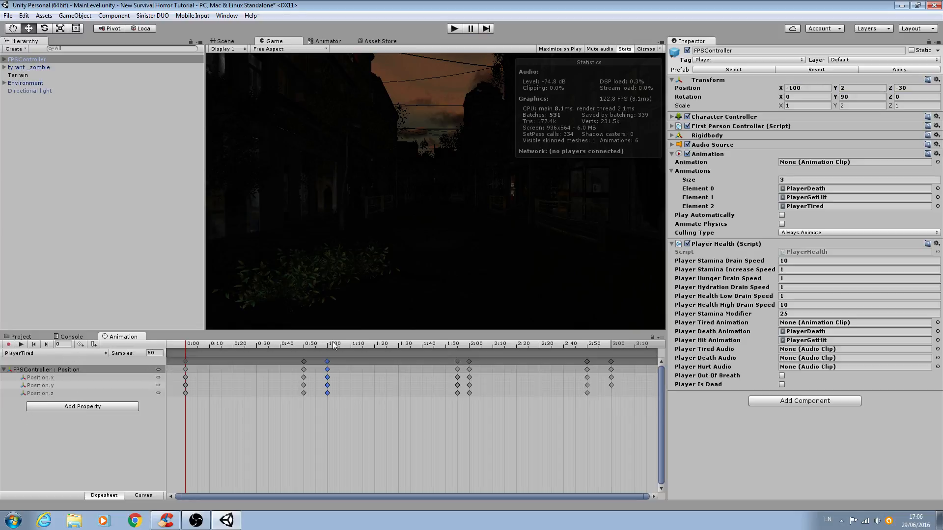
{"action": "left_click", "coordinate": [26, 338]}
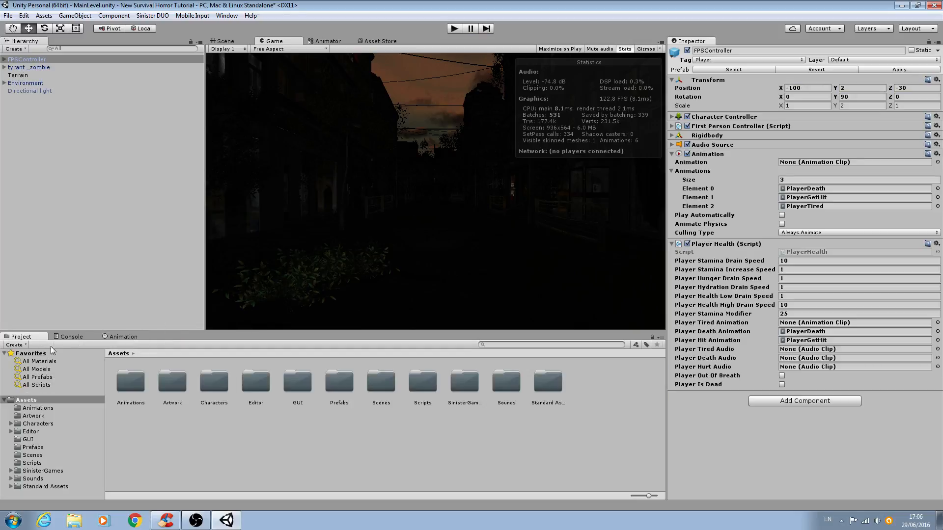
{"action": "double_click", "coordinate": [132, 381]}
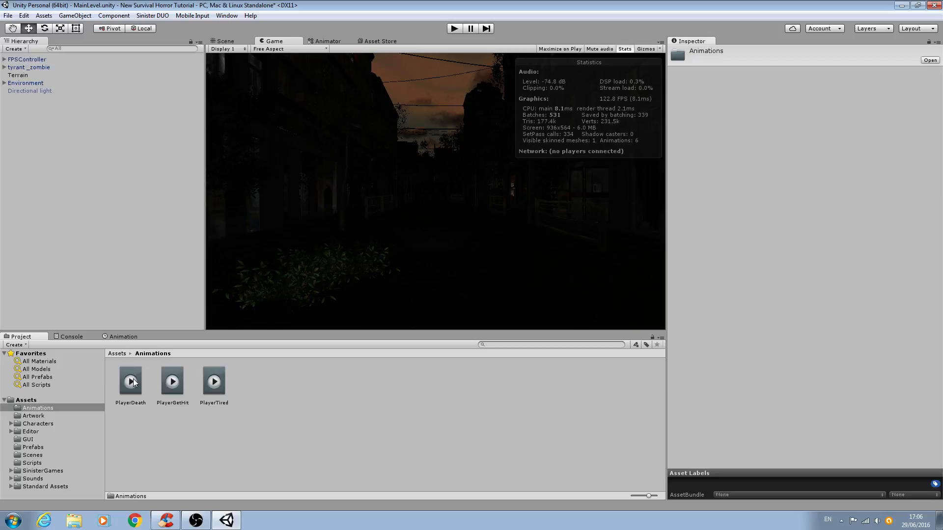
Check the PlayerTired clip's Legacy setting in the Inspector's Debug mode and return the Inspector to Normal mode
{"action": "left_click", "coordinate": [216, 382]}
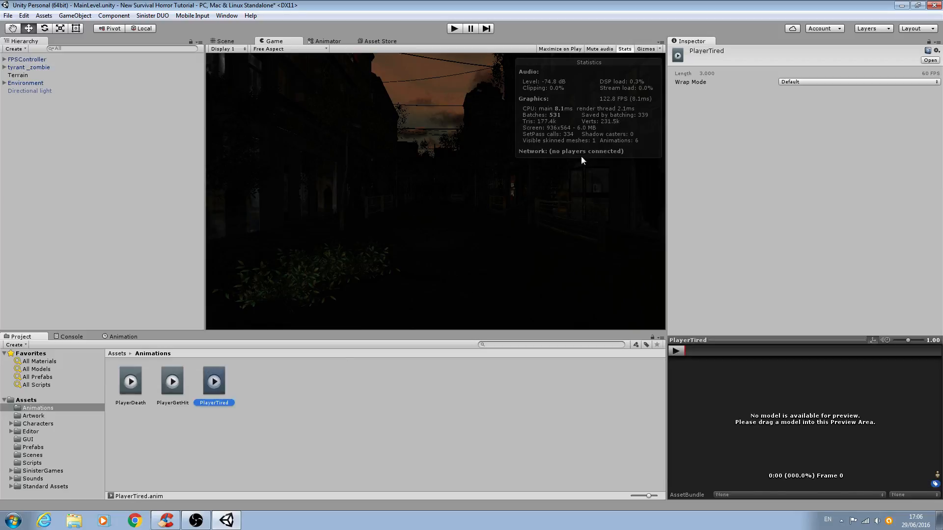
{"action": "left_click", "coordinate": [938, 45]}
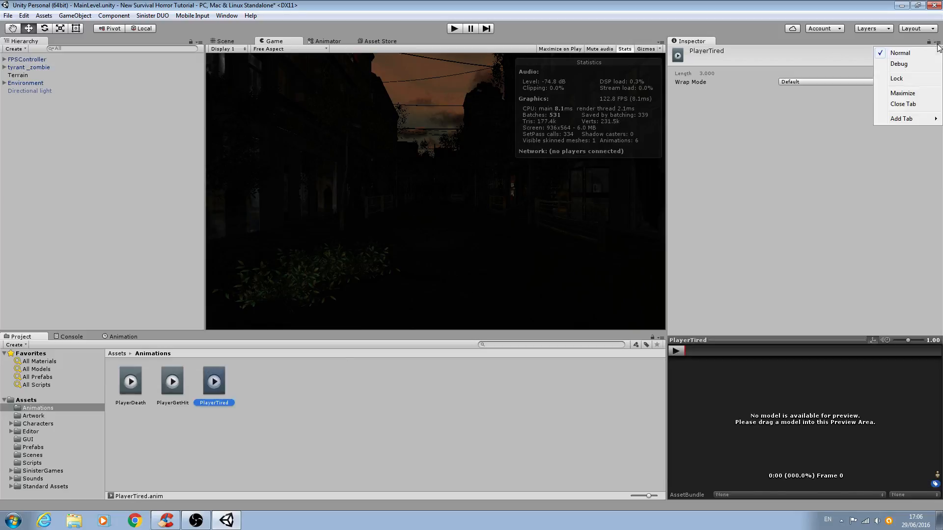
{"action": "left_click", "coordinate": [918, 64]}
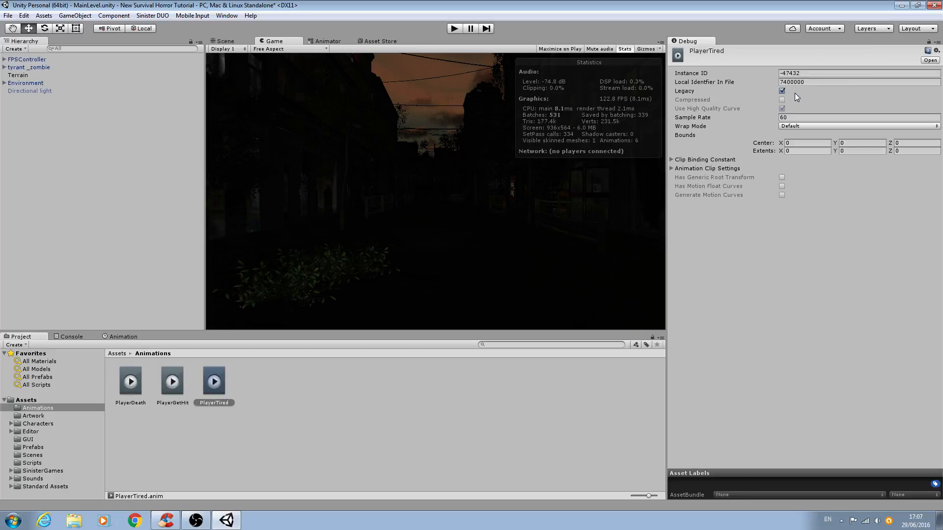
{"action": "left_click", "coordinate": [938, 43]}
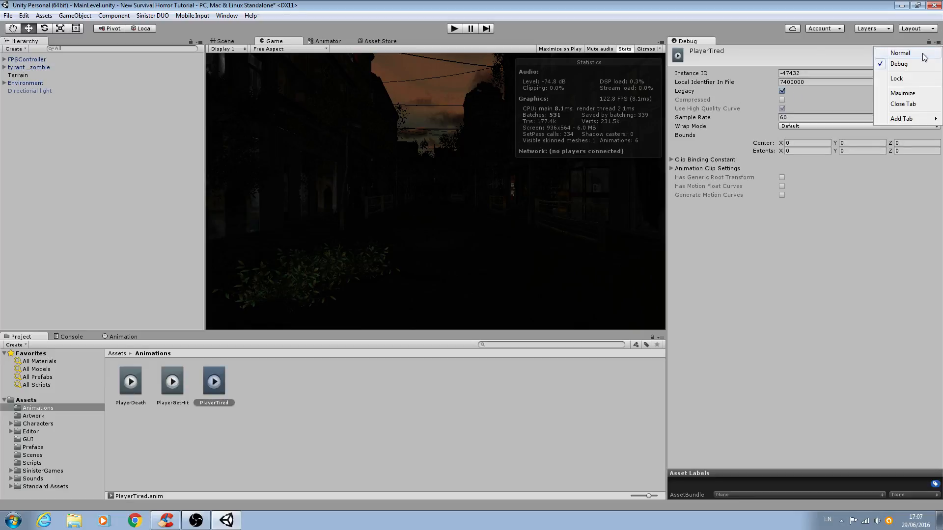
{"action": "left_click", "coordinate": [919, 54]}
Assign the PlayerTired clip as the Player Tired Animation in the FPSController's Player Health script
{"action": "left_click", "coordinate": [21, 60]}
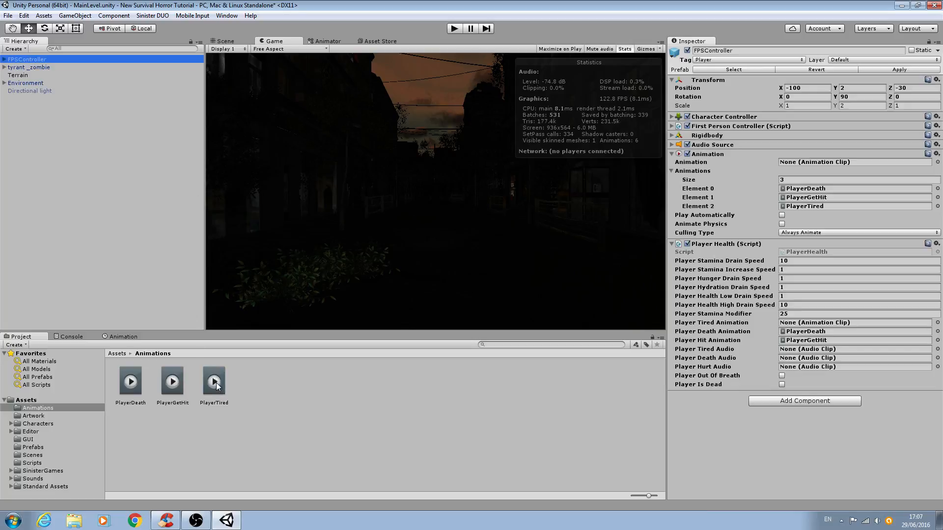
{"action": "left_click_drag", "start_coordinate": [216, 386], "coordinate": [812, 327]}
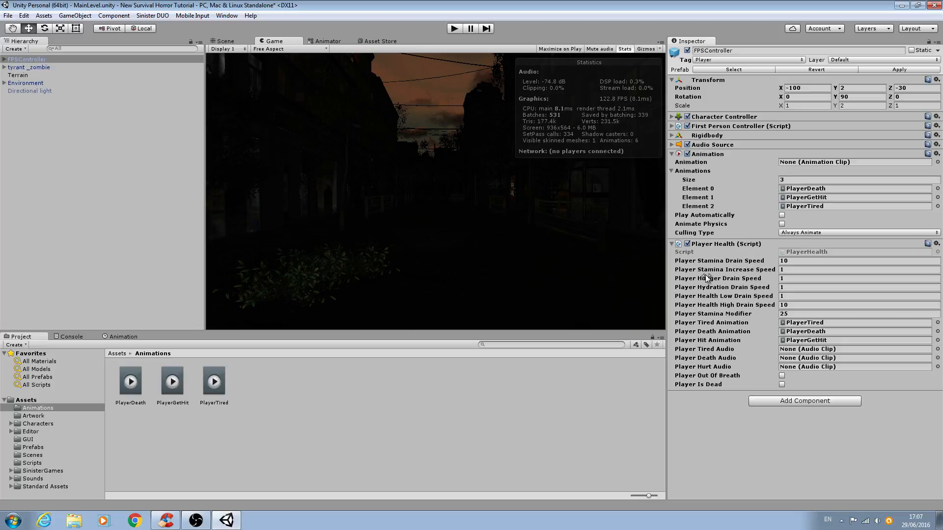
Assign Female Sigh, Female_Scream_Horror and punch_or_whack from the Public Domain Player sounds as the FPSController's Player Tired, Death and Hurt Audio, respectively
{"action": "left_click", "coordinate": [38, 481]}
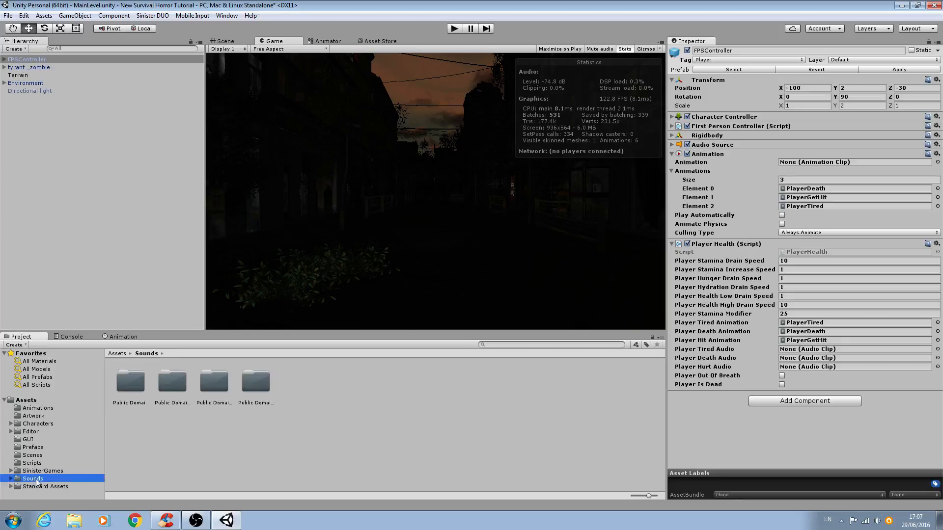
{"action": "double_click", "coordinate": [259, 386]}
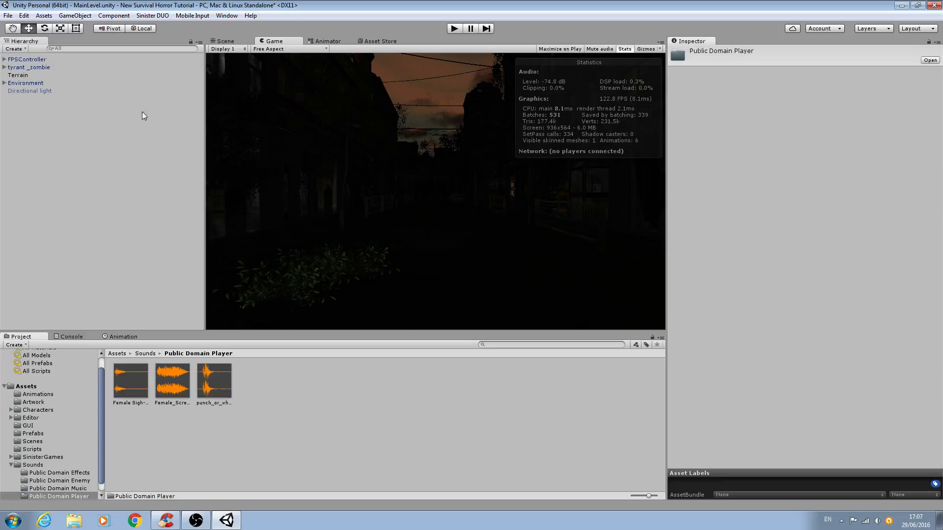
{"action": "left_click", "coordinate": [28, 59]}
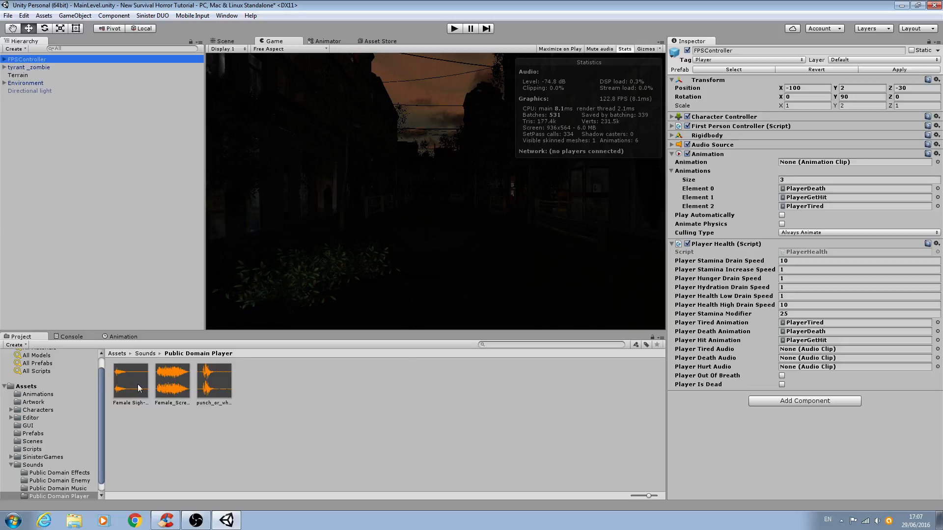
{"action": "left_click_drag", "start_coordinate": [132, 386], "coordinate": [806, 353]}
{"action": "left_click_drag", "start_coordinate": [179, 389], "coordinate": [793, 359]}
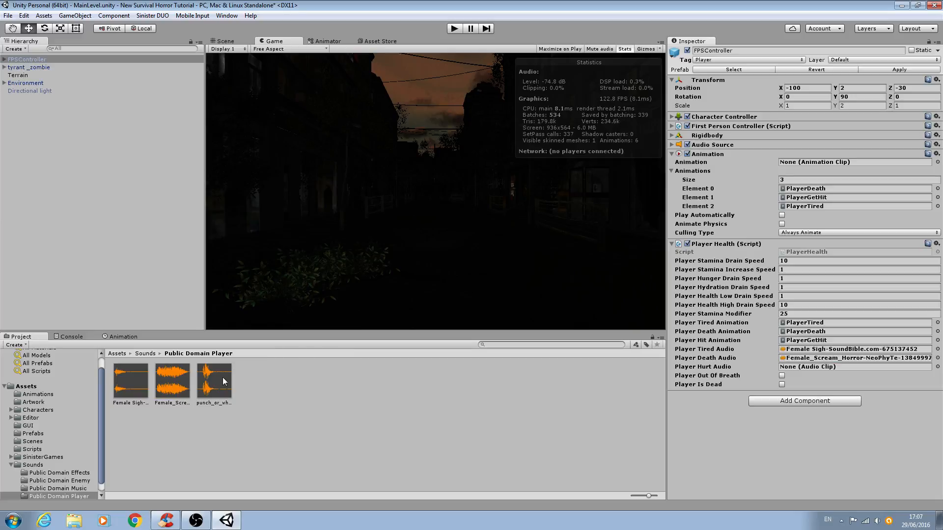
{"action": "left_click_drag", "start_coordinate": [213, 387], "coordinate": [788, 374]}
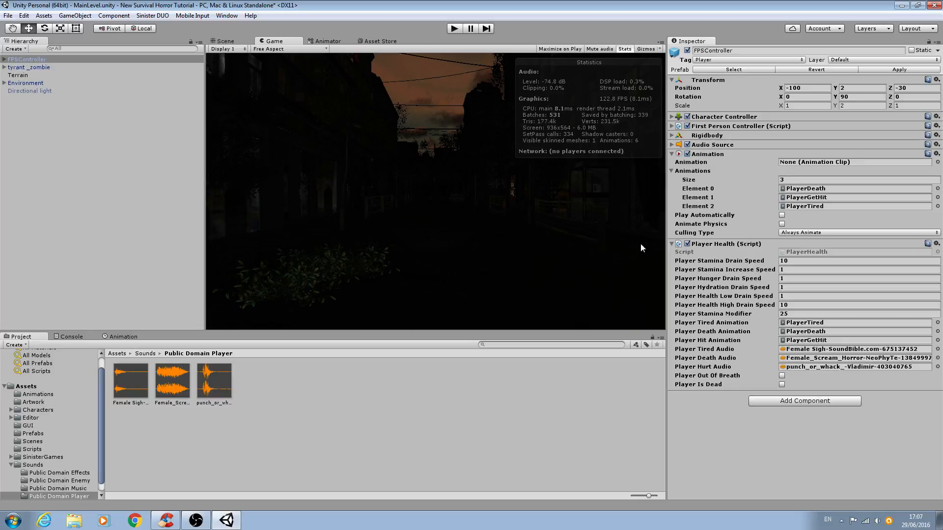
Collapse the Sounds folder in the project assets and save the MainLevel scene from the Scene view
{"action": "left_click", "coordinate": [69, 337]}
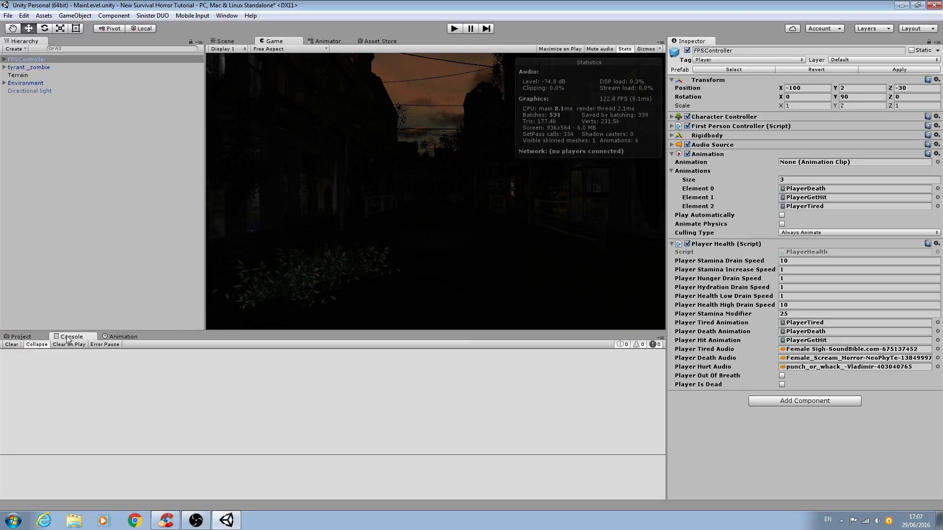
{"action": "left_click", "coordinate": [22, 338]}
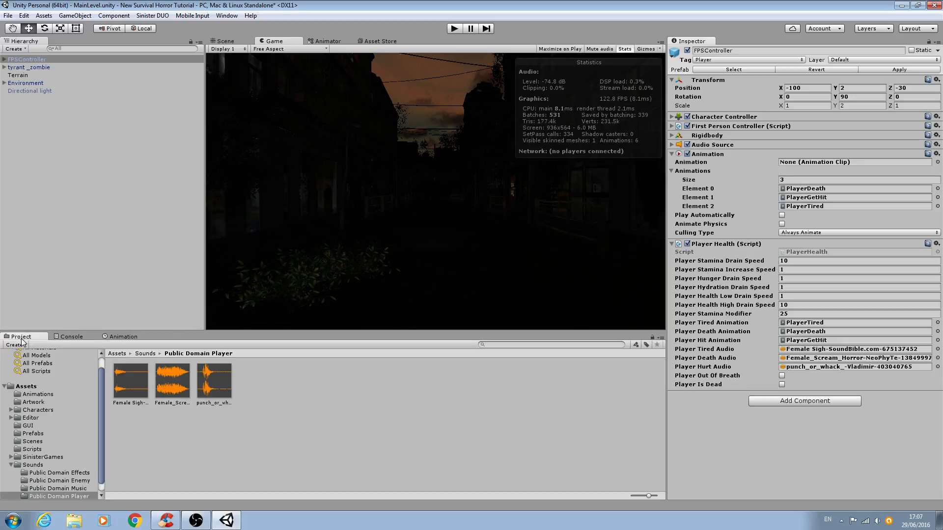
{"action": "left_click", "coordinate": [11, 464]}
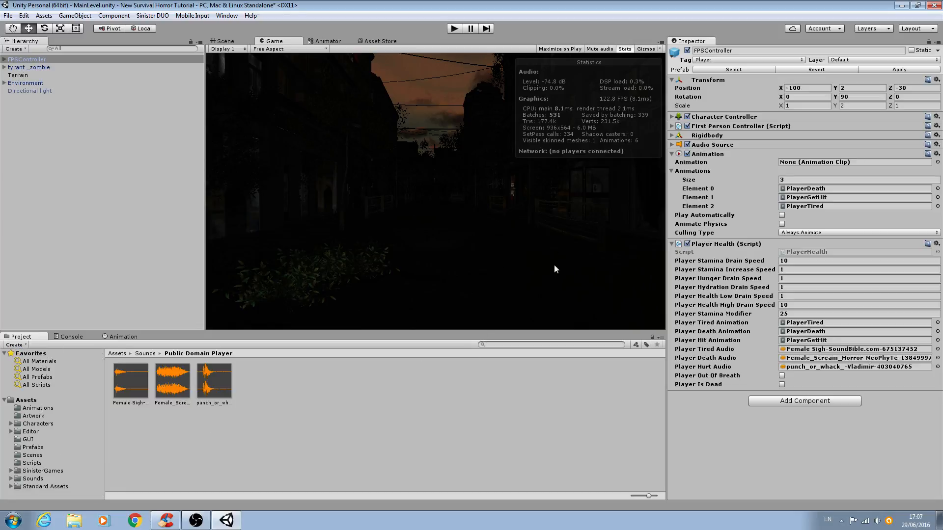
{"action": "left_click", "coordinate": [234, 41]}
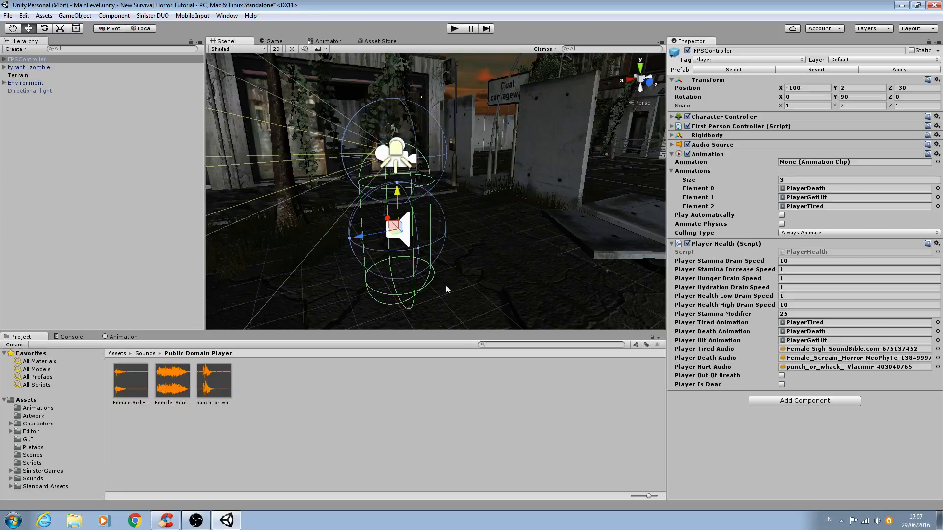
{"action": "left_click", "coordinate": [9, 15]}
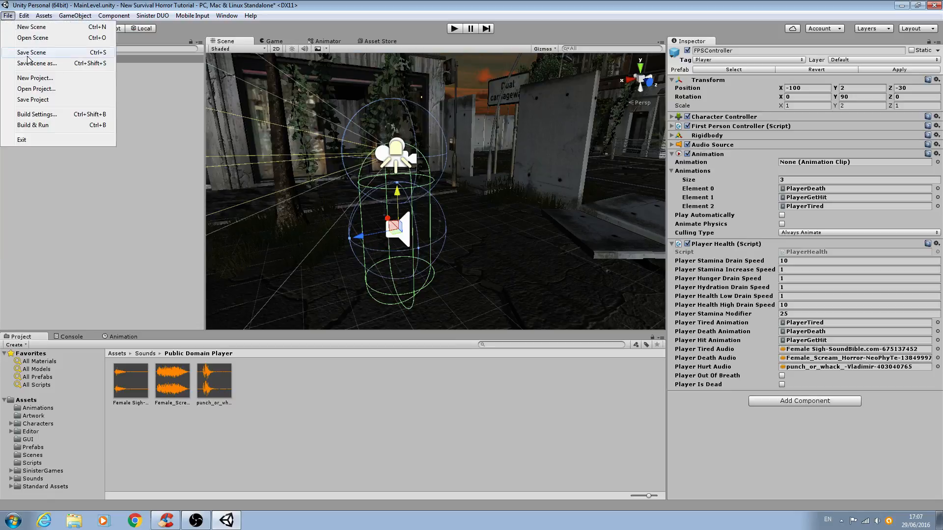
{"action": "left_click", "coordinate": [28, 57]}
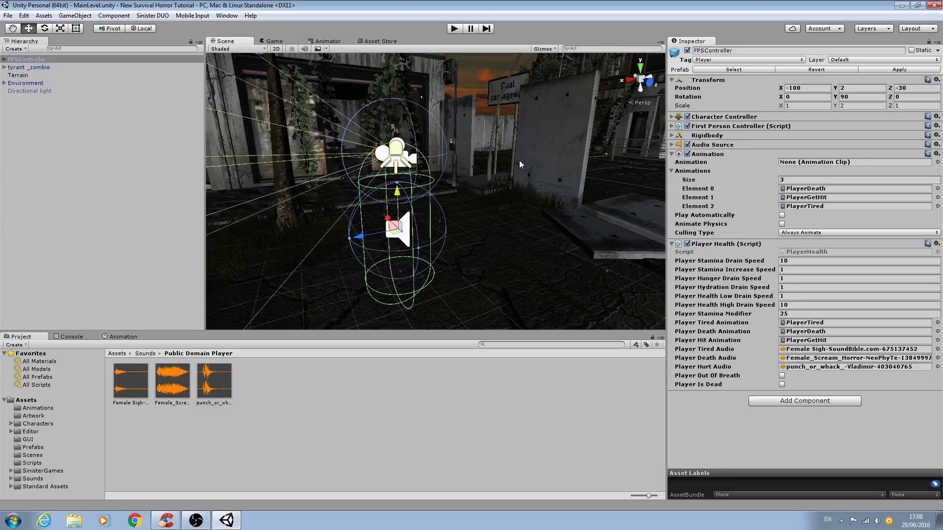
{"action": "right_click_drag", "start_coordinate": [631, 243], "coordinate": [574, 185]}
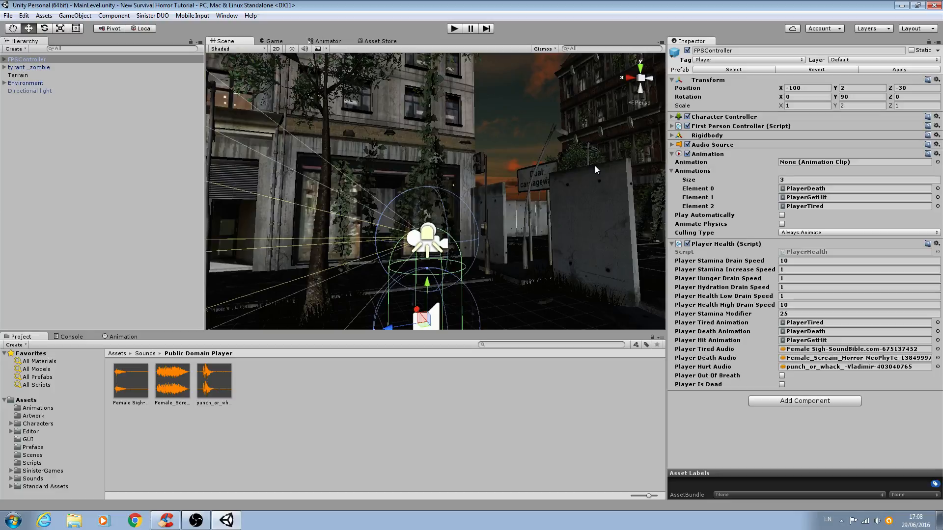
{"action": "right_click_drag", "start_coordinate": [603, 260], "coordinate": [582, 298]}
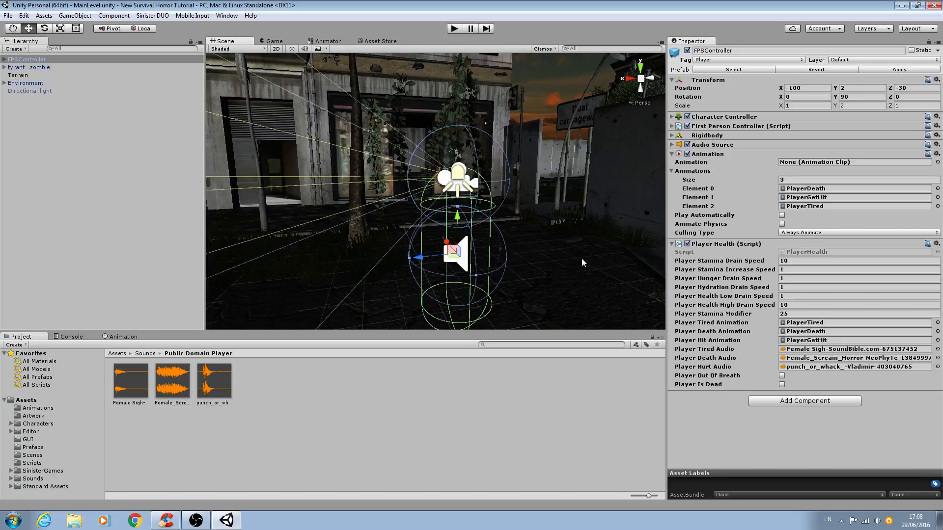
{"action": "right_click_drag", "start_coordinate": [581, 258], "coordinate": [329, 260]}
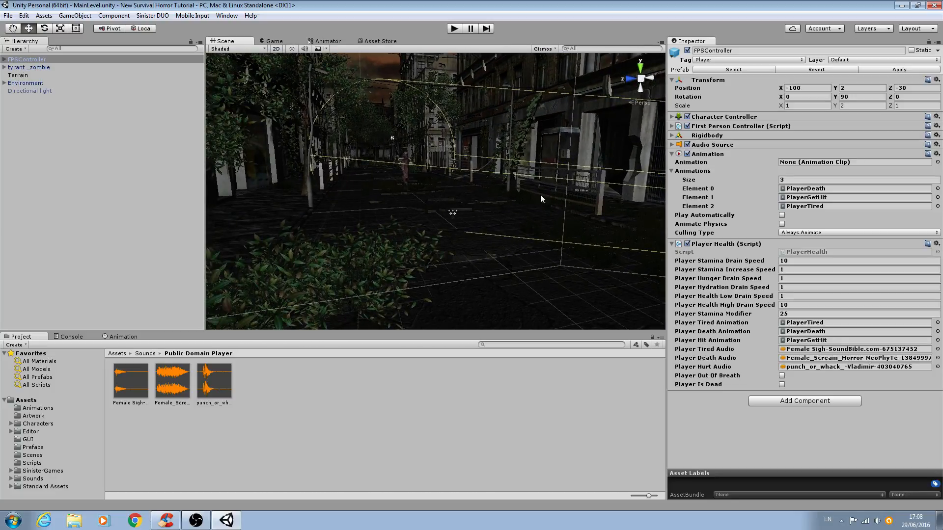